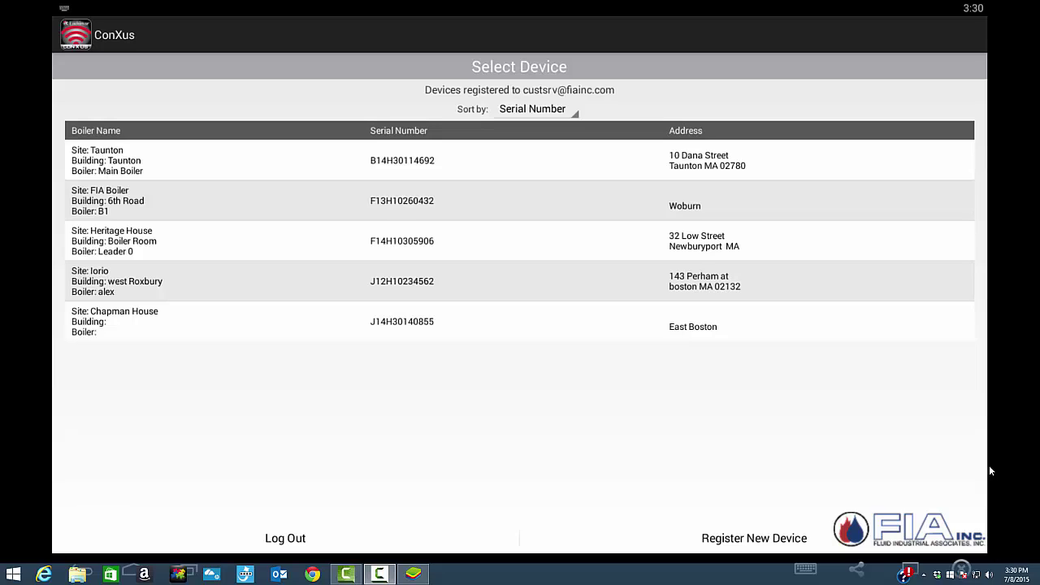
Step: Sort the registered boiler list by Site so Chapman House appears first
{"action": "left_click", "coordinate": [568, 116]}
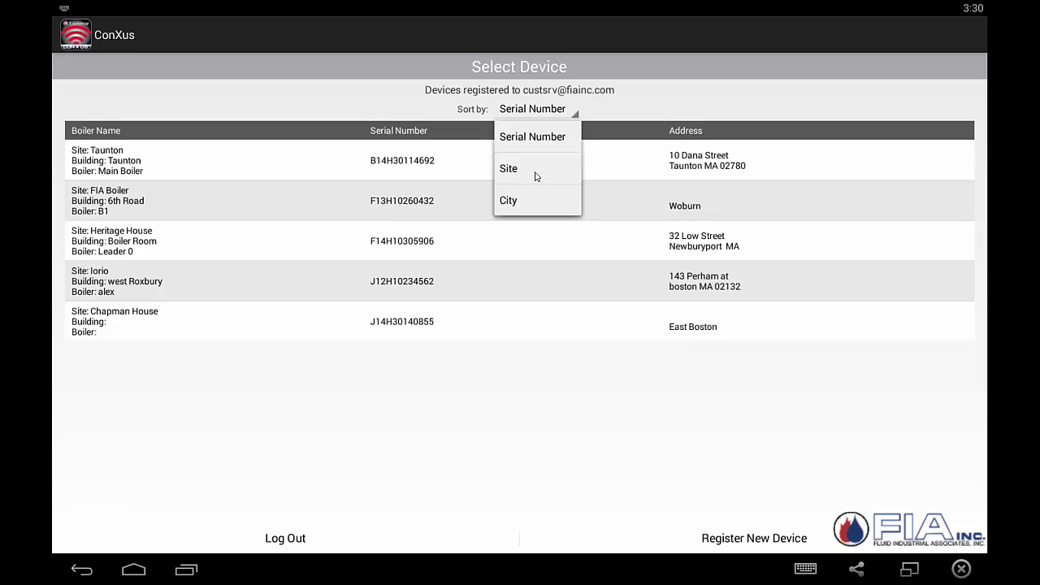
{"action": "left_click", "coordinate": [537, 176]}
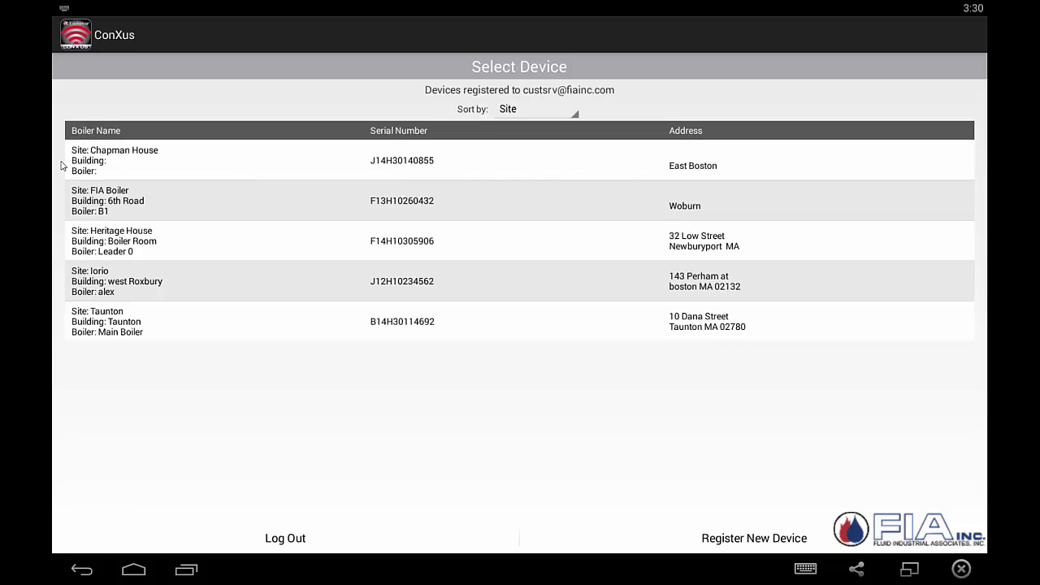
Step: Open the first boiler and load its Home dashboard of status and temperatures
{"action": "left_click", "coordinate": [344, 171]}
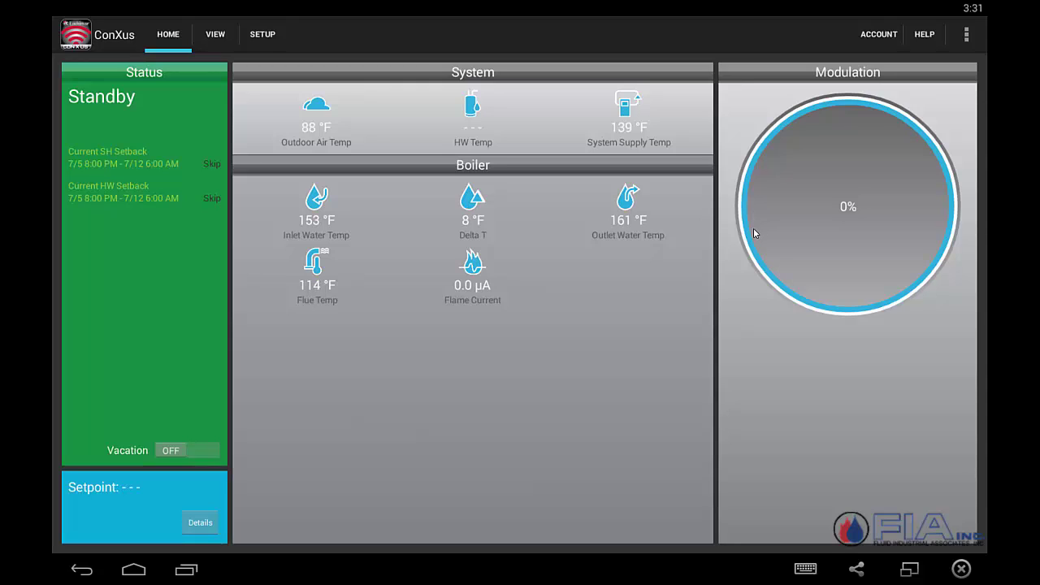
Step: Show the VIEW readings, then the Modulation page, then the Cascade gauges
{"action": "left_click", "coordinate": [214, 41]}
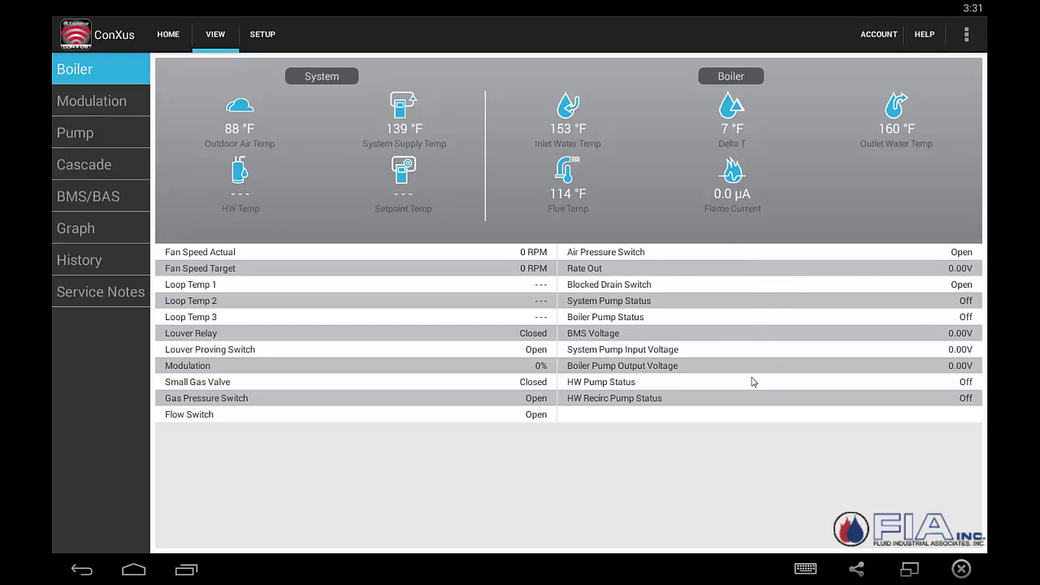
{"action": "left_click", "coordinate": [96, 101]}
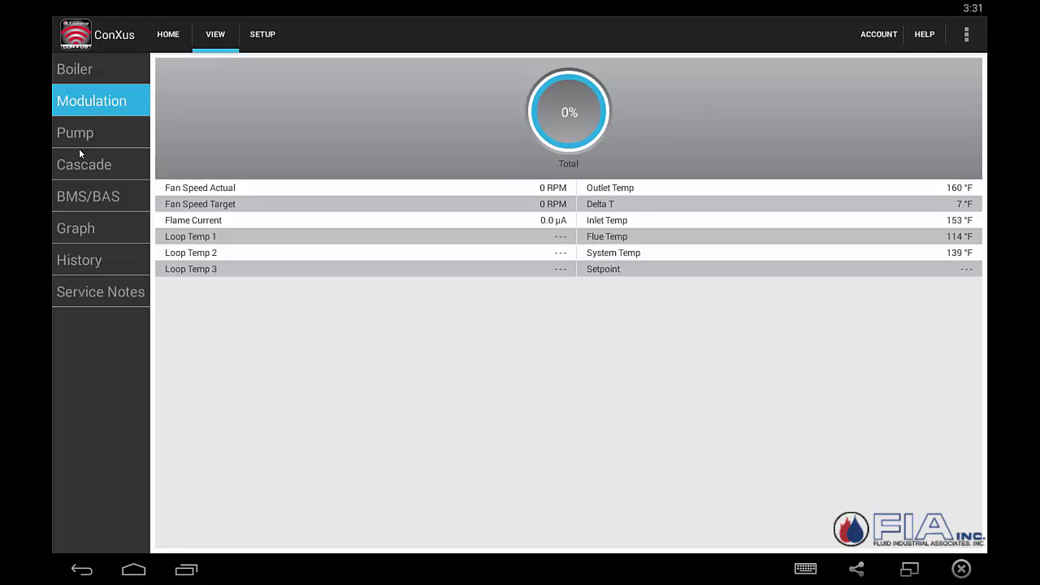
{"action": "left_click", "coordinate": [127, 160]}
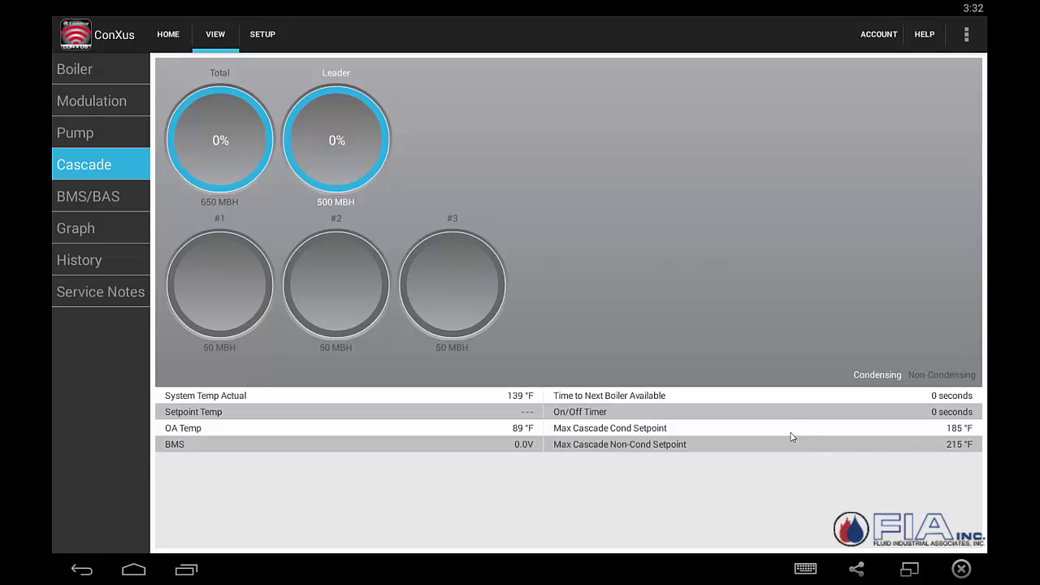
Step: Check the BMS/BAS and Graph pages, cancel the graph parameter choice, then show fault History
{"action": "left_click", "coordinate": [107, 201]}
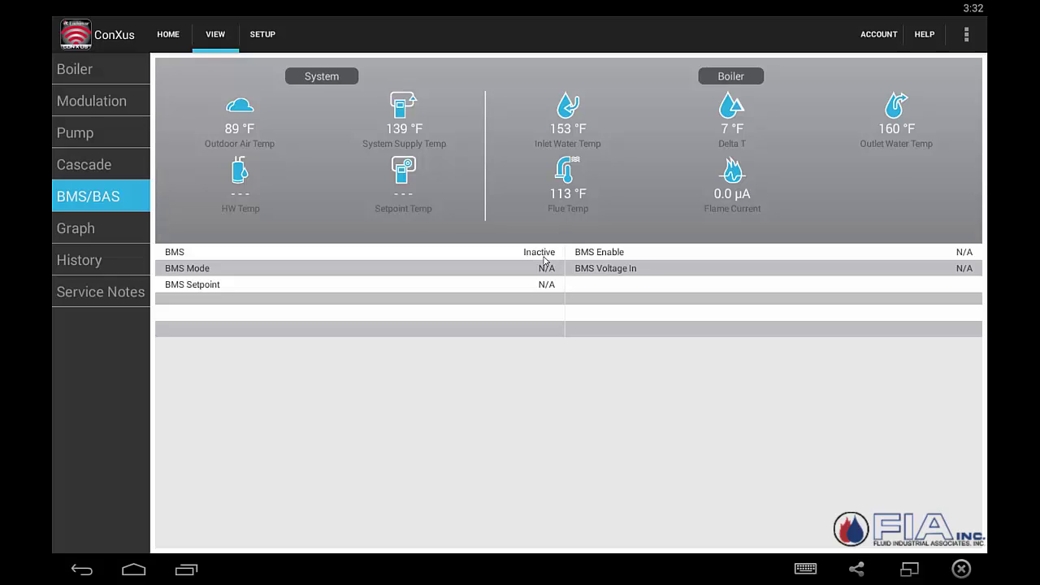
{"action": "left_click", "coordinate": [59, 226]}
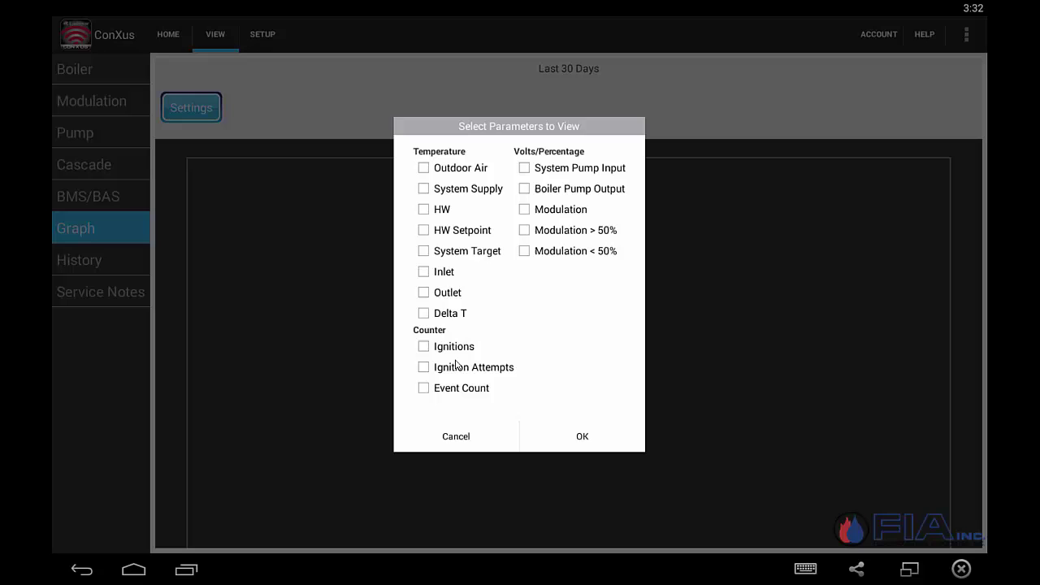
{"action": "left_click", "coordinate": [459, 436]}
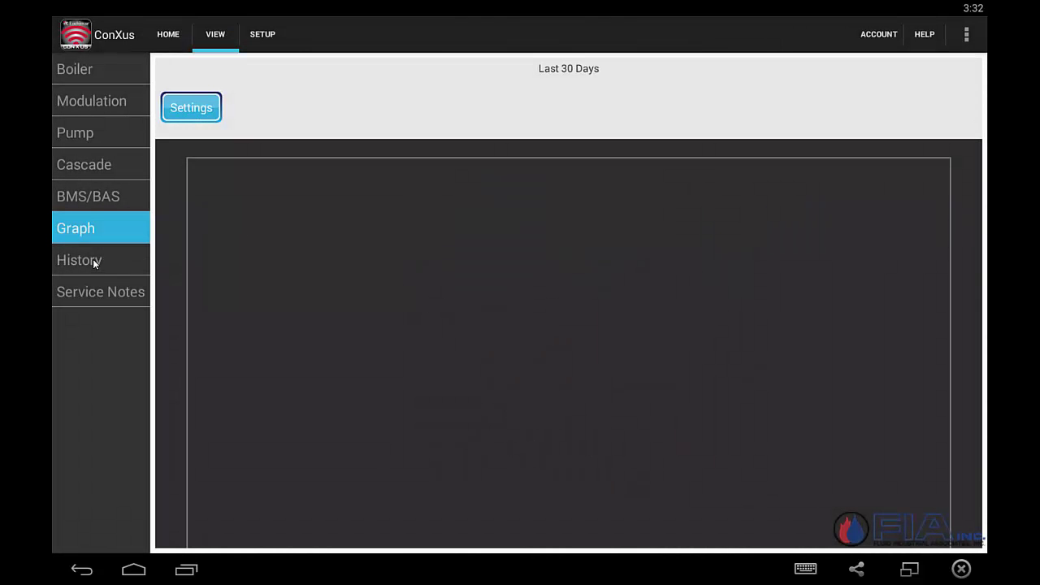
{"action": "left_click", "coordinate": [95, 262]}
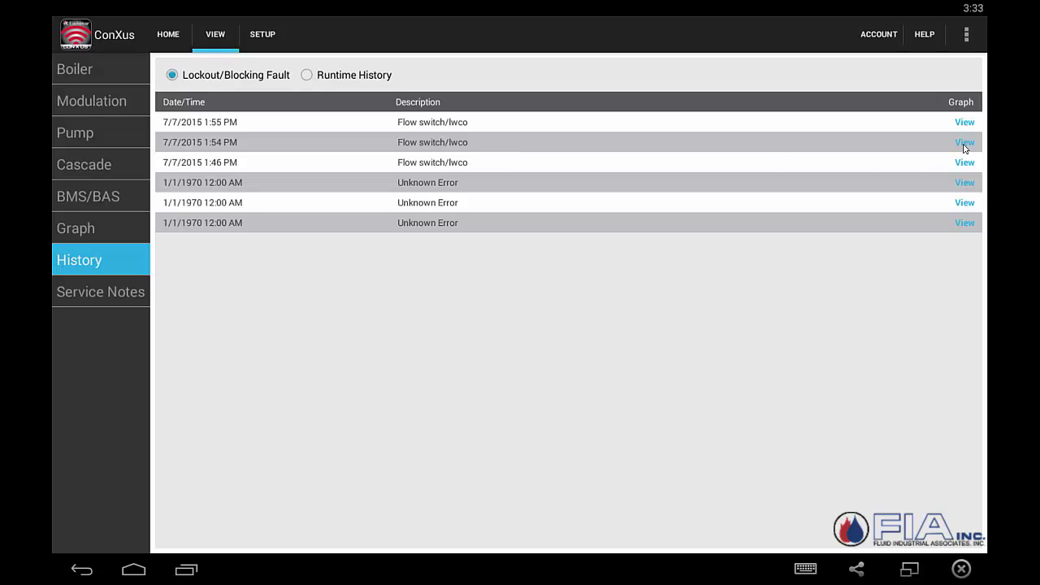
Step: Save a service note reading 'changed ignitor, cleaned heat exchanger'
{"action": "left_click", "coordinate": [108, 300]}
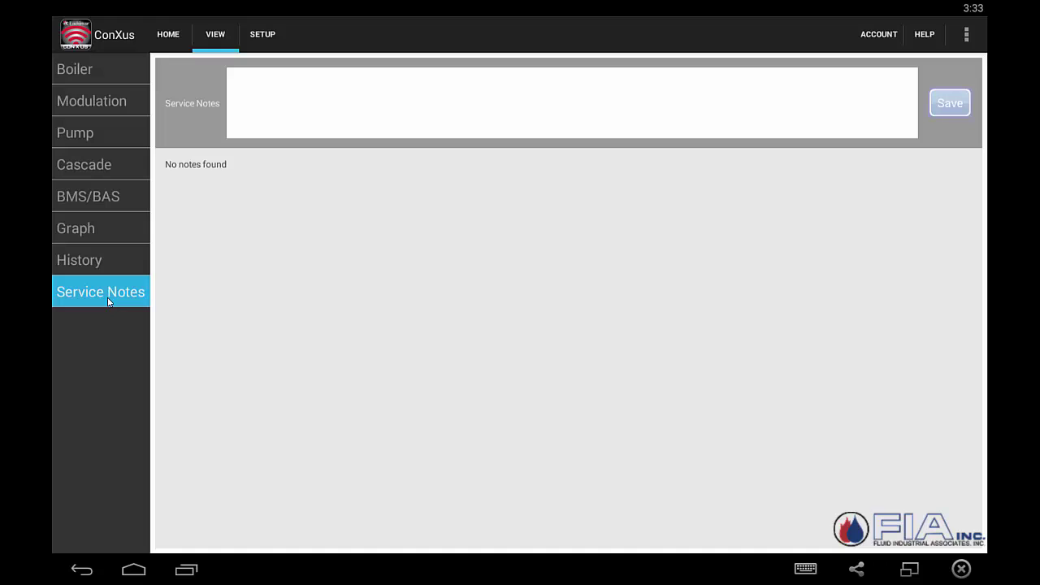
{"action": "left_click", "coordinate": [241, 79]}
{"action": "type", "text": "chan"}
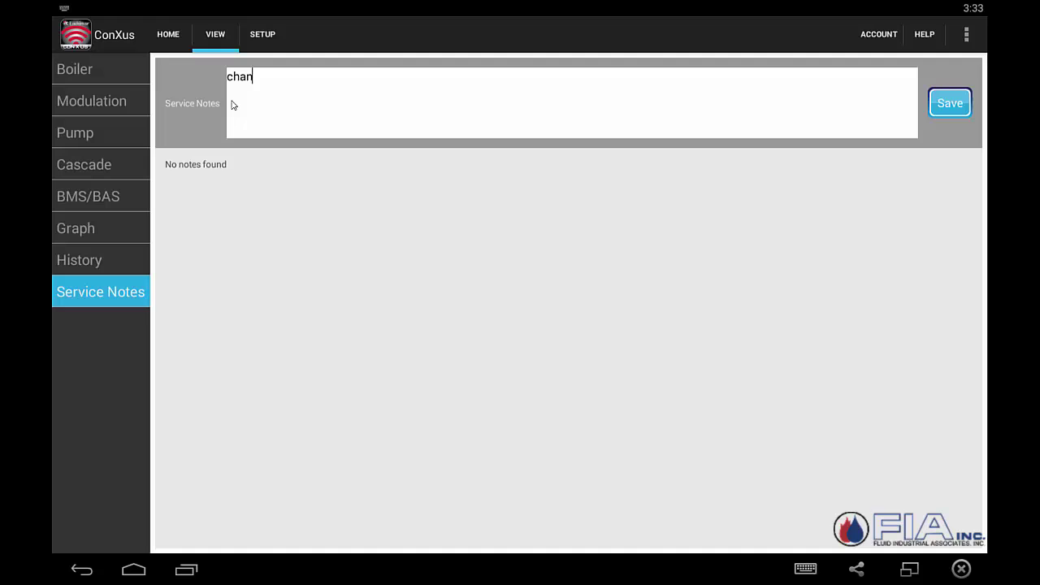
{"action": "type", "text": "ged ignitor, cle"}
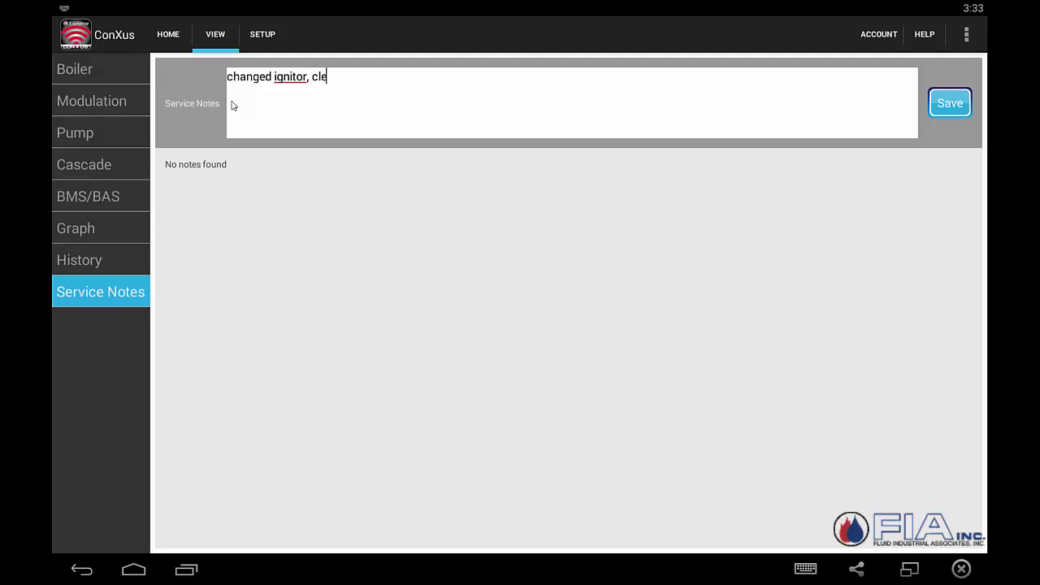
{"action": "type", "text": "aned heat exchanger"}
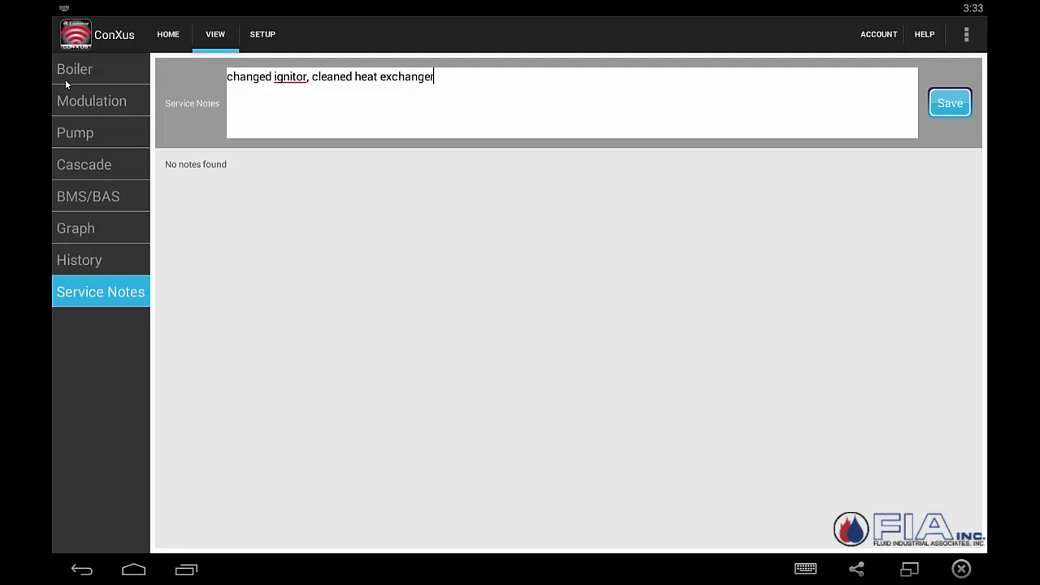
{"action": "left_click", "coordinate": [949, 105]}
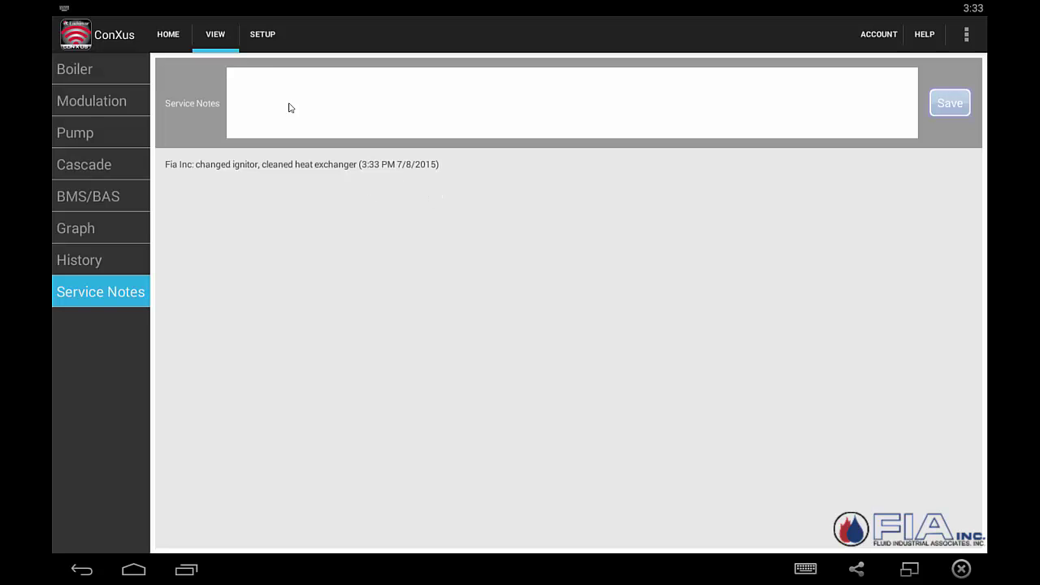
Step: Review the SETUP setpoints for SH2, SH3 and HW, then show Rapid Setup
{"action": "left_click", "coordinate": [263, 36]}
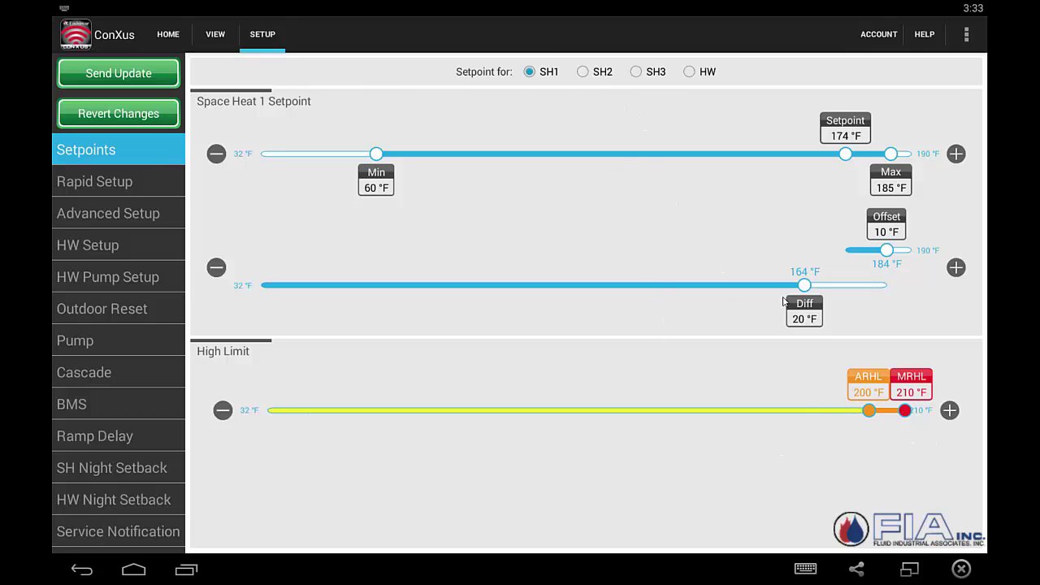
{"action": "left_click", "coordinate": [582, 75]}
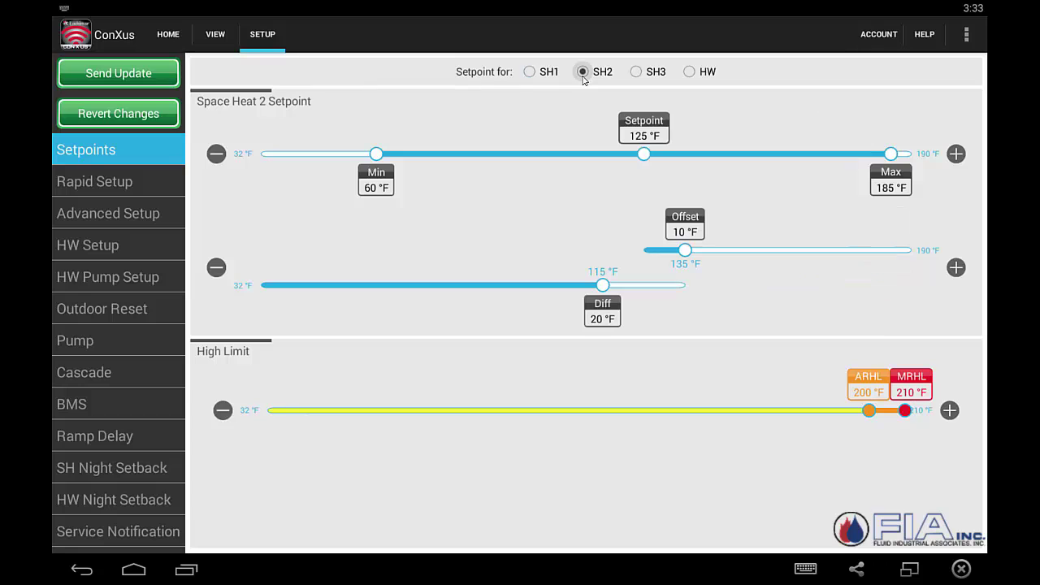
{"action": "left_click", "coordinate": [636, 72]}
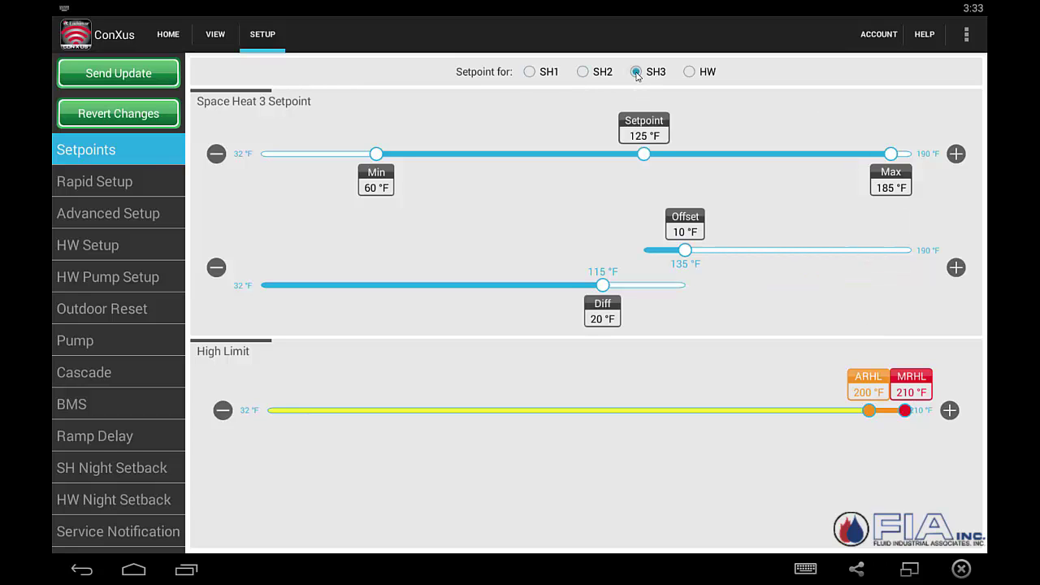
{"action": "left_click", "coordinate": [690, 73]}
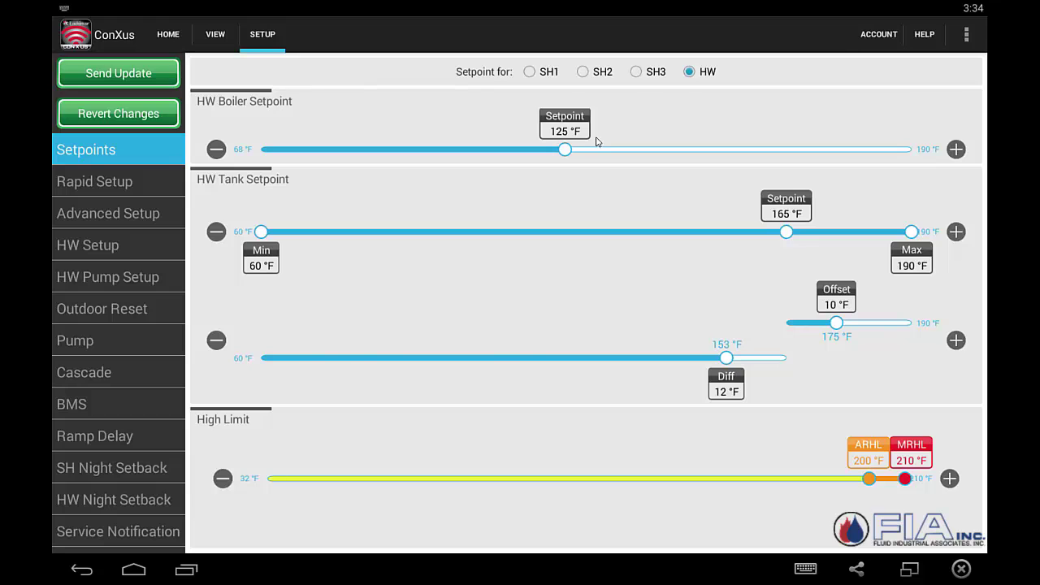
{"action": "left_click", "coordinate": [123, 183]}
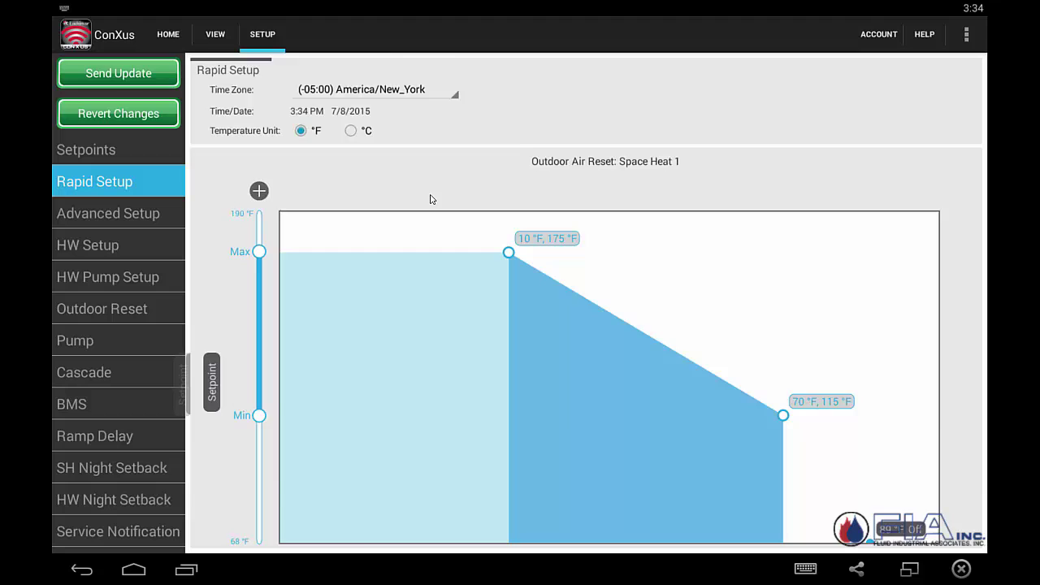
Step: Scroll to the Rapid Setup outdoor temp slider, then show Advanced Setup
{"action": "scroll", "coordinate": [406, 163], "scroll_direction": "down", "scroll_amount": 3}
{"action": "scroll", "coordinate": [386, 123], "scroll_direction": "up", "scroll_amount": 3}
{"action": "scroll", "coordinate": [452, 174], "scroll_direction": "down", "scroll_amount": 2}
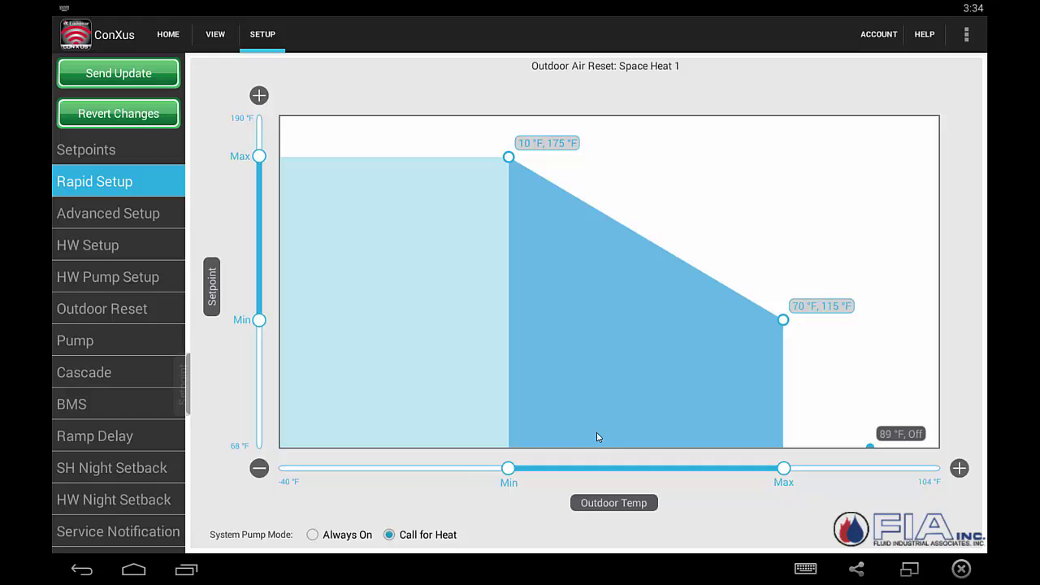
{"action": "left_click", "coordinate": [123, 217]}
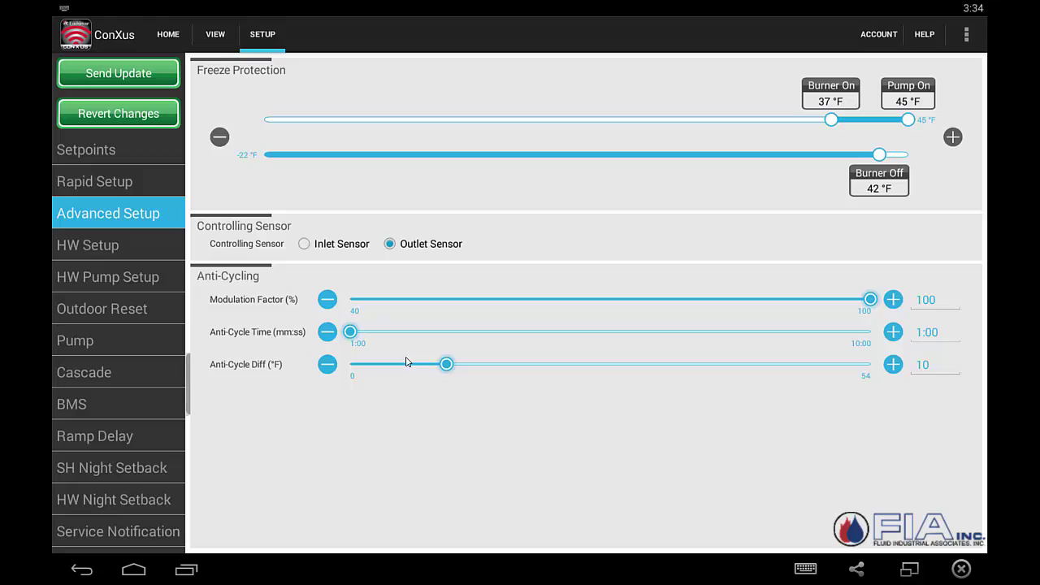
Step: Show HW Setup with Normal hot water type and 8000 RPM max fan speed
{"action": "left_click", "coordinate": [101, 242]}
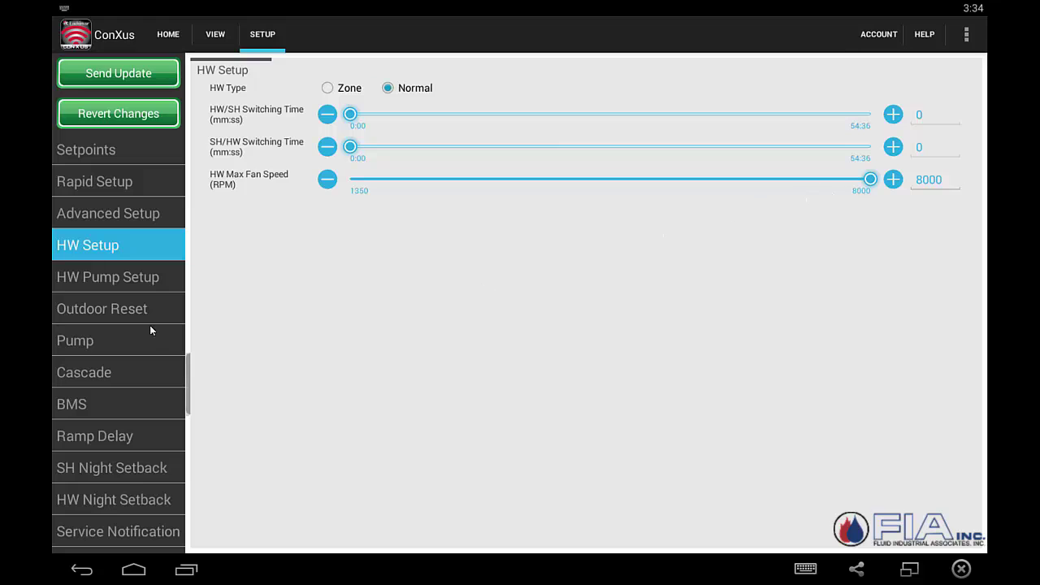
Step: Review HW Pump Setup, then show Space Heat 2's outdoor reset curve
{"action": "left_click", "coordinate": [125, 276]}
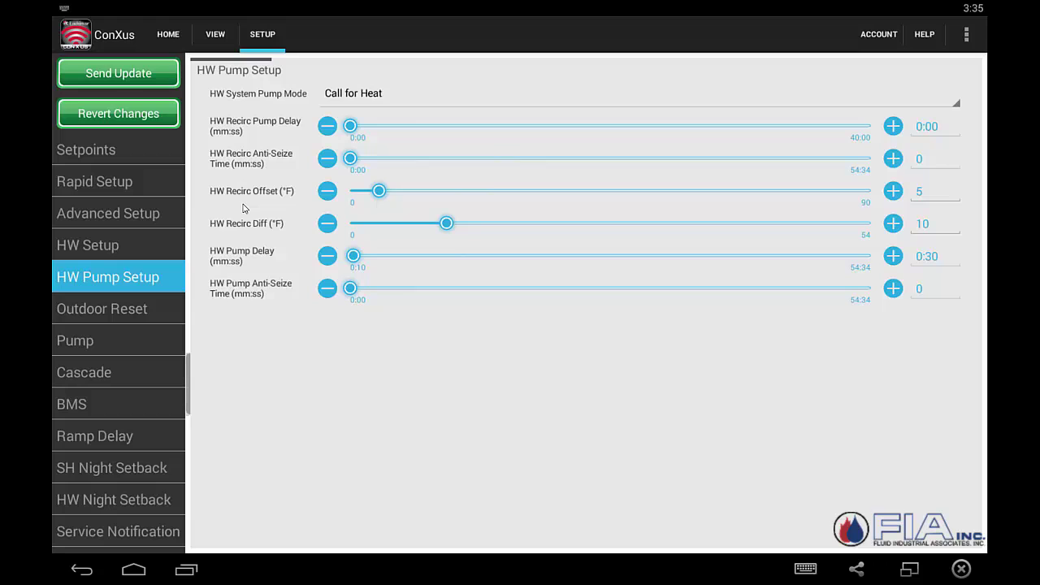
{"action": "left_click", "coordinate": [126, 310]}
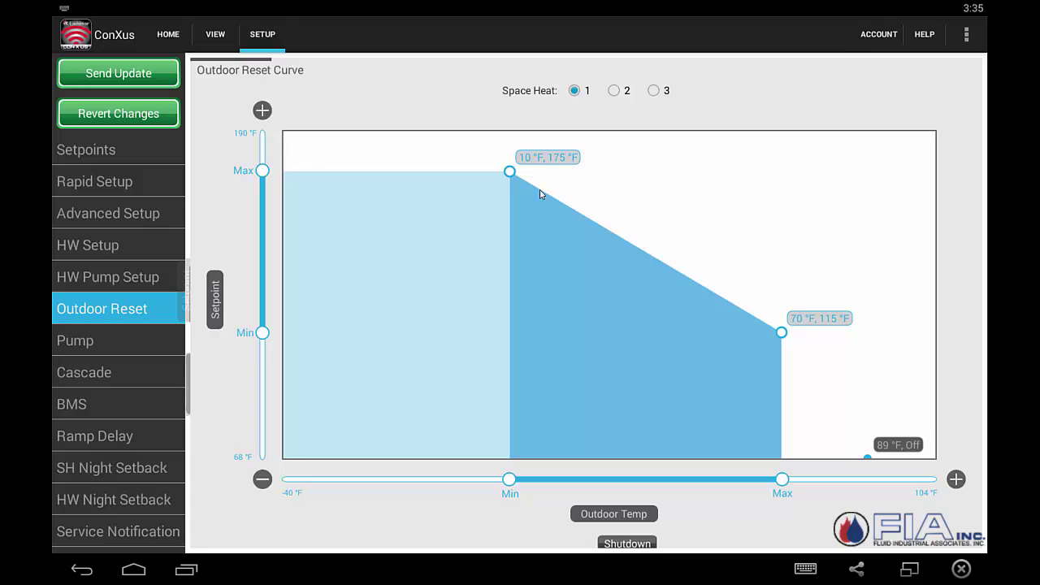
{"action": "left_click", "coordinate": [615, 90]}
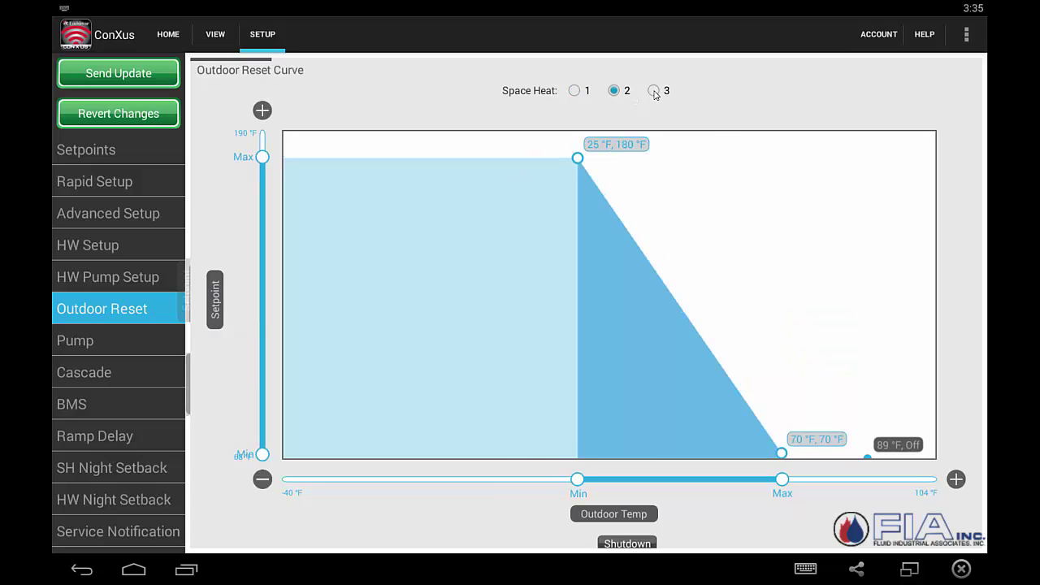
Step: After viewing curve 3, set Space Heat 1's outdoor breakpoints to 1 °F and 59 °F
{"action": "left_click", "coordinate": [654, 91]}
{"action": "left_click", "coordinate": [575, 91]}
{"action": "scroll", "coordinate": [726, 219], "scroll_direction": "down", "scroll_amount": 3}
{"action": "scroll", "coordinate": [722, 214], "scroll_direction": "up", "scroll_amount": 3}
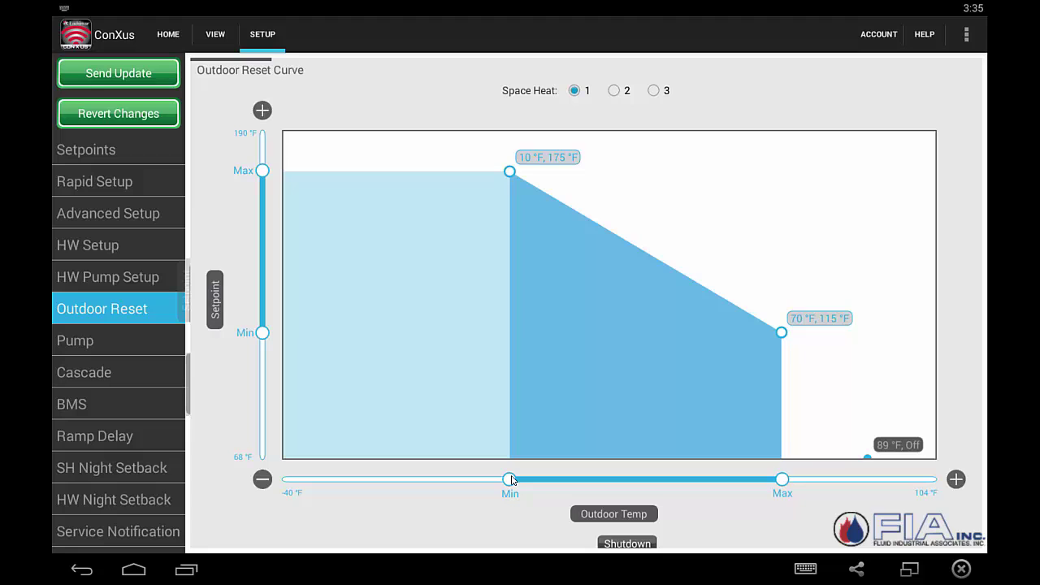
{"action": "left_click_drag", "start_coordinate": [512, 482], "coordinate": [481, 491]}
{"action": "left_click_drag", "start_coordinate": [785, 486], "coordinate": [735, 491]}
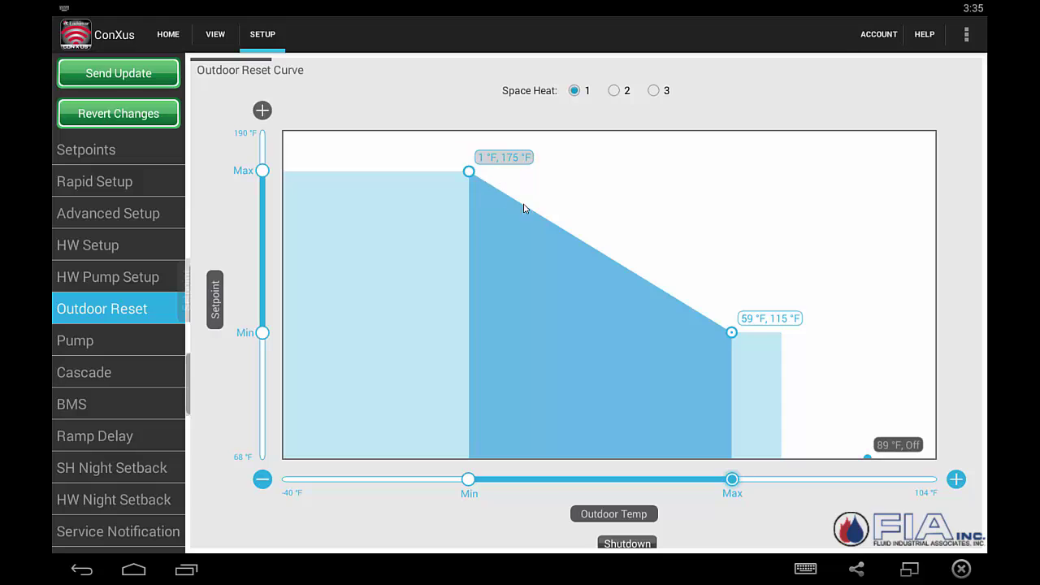
Step: Try a 1 °F outdoor reset curve shift, restore it to 0, then show Pump Setup
{"action": "scroll", "coordinate": [589, 256], "scroll_direction": "down", "scroll_amount": 3}
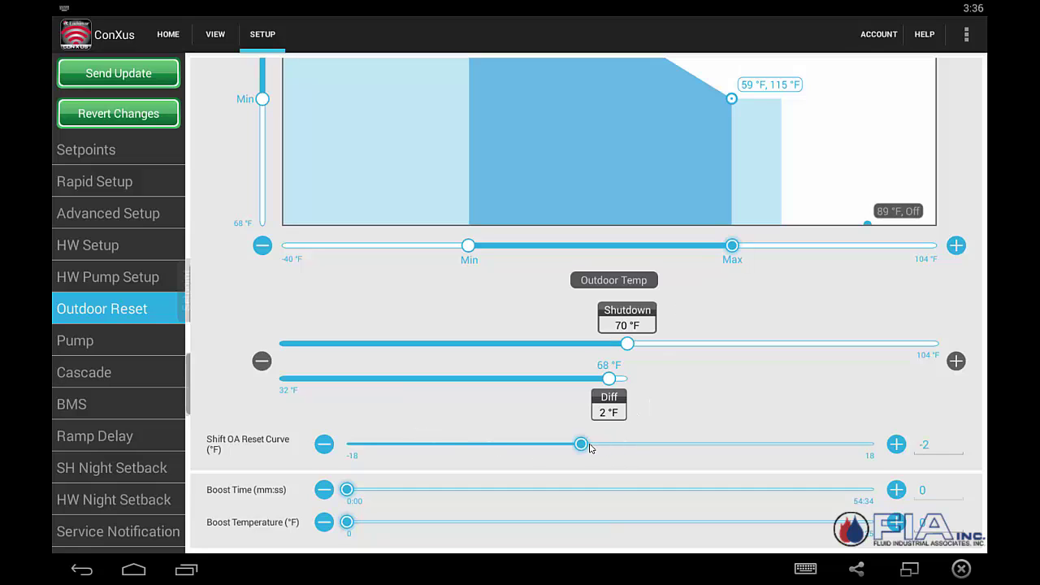
{"action": "left_click_drag", "start_coordinate": [618, 444], "coordinate": [633, 446]}
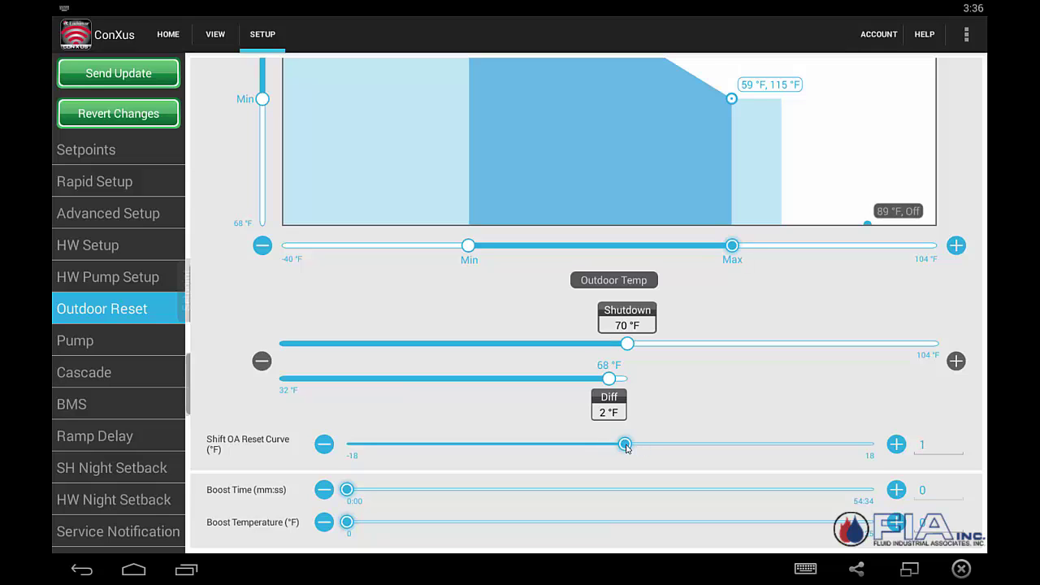
{"action": "left_click_drag", "start_coordinate": [625, 445], "coordinate": [617, 446]}
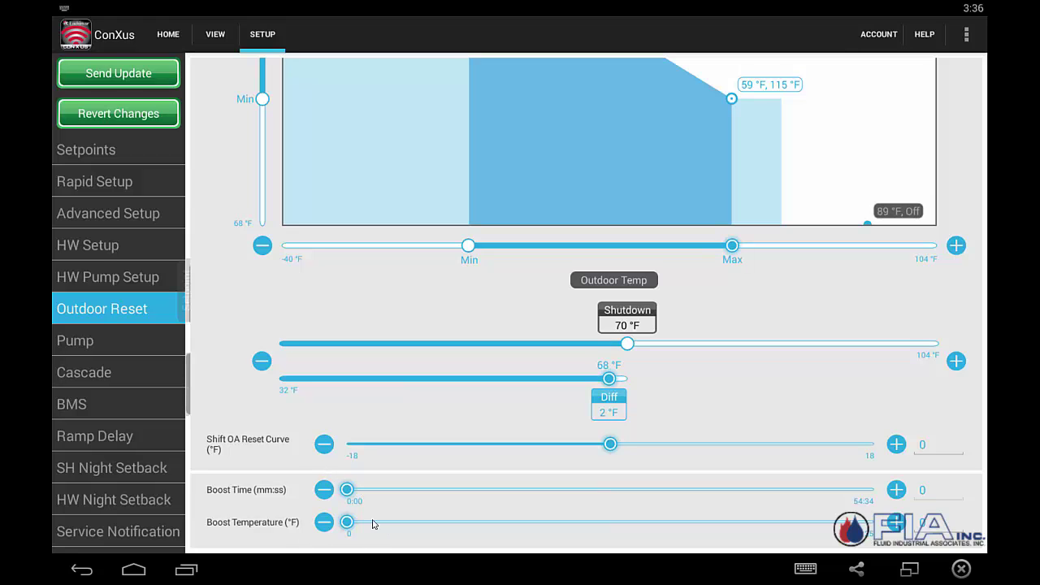
{"action": "left_click", "coordinate": [113, 343]}
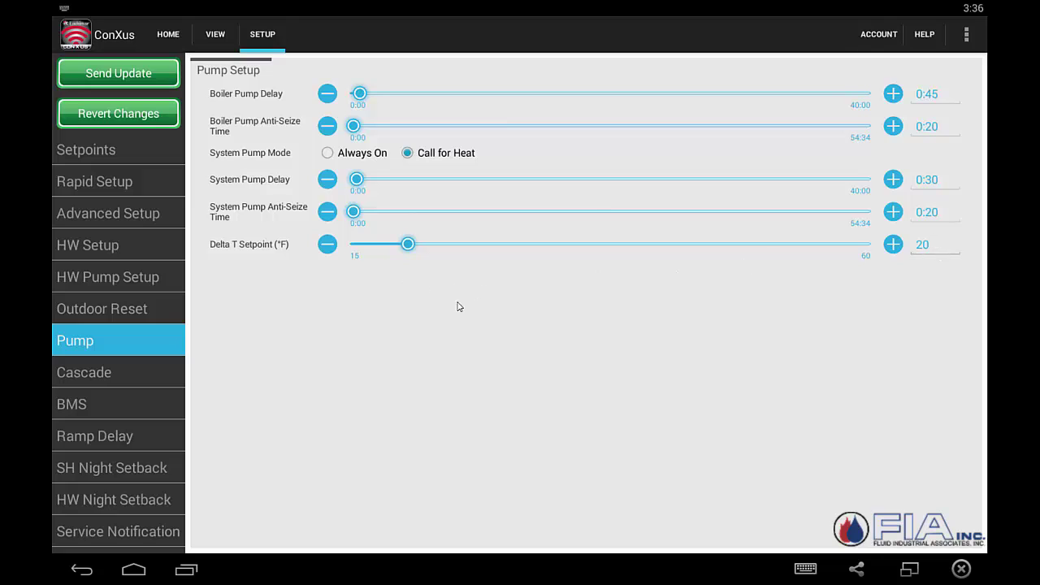
Step: Check the Cascade leader setup values (Lead Lag, 650 MBH, 40 °F differential) and accept them
{"action": "left_click", "coordinate": [107, 370]}
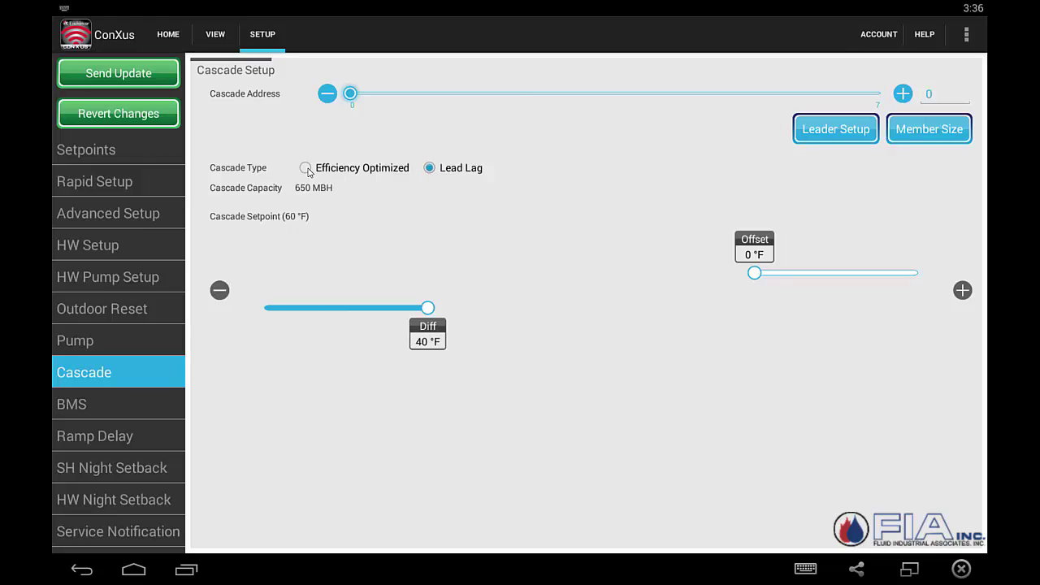
{"action": "left_click", "coordinate": [810, 132]}
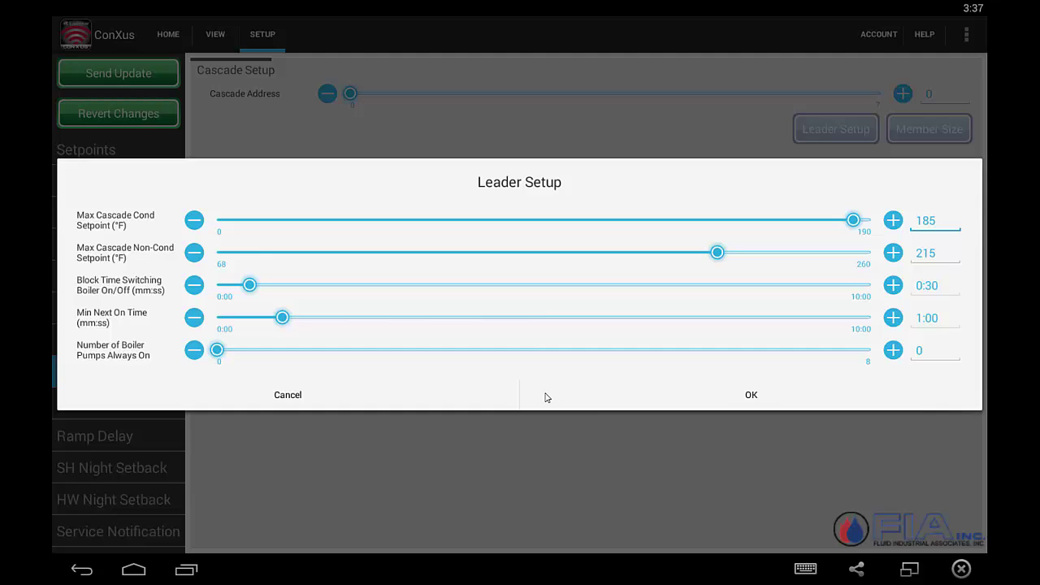
{"action": "left_click", "coordinate": [752, 396]}
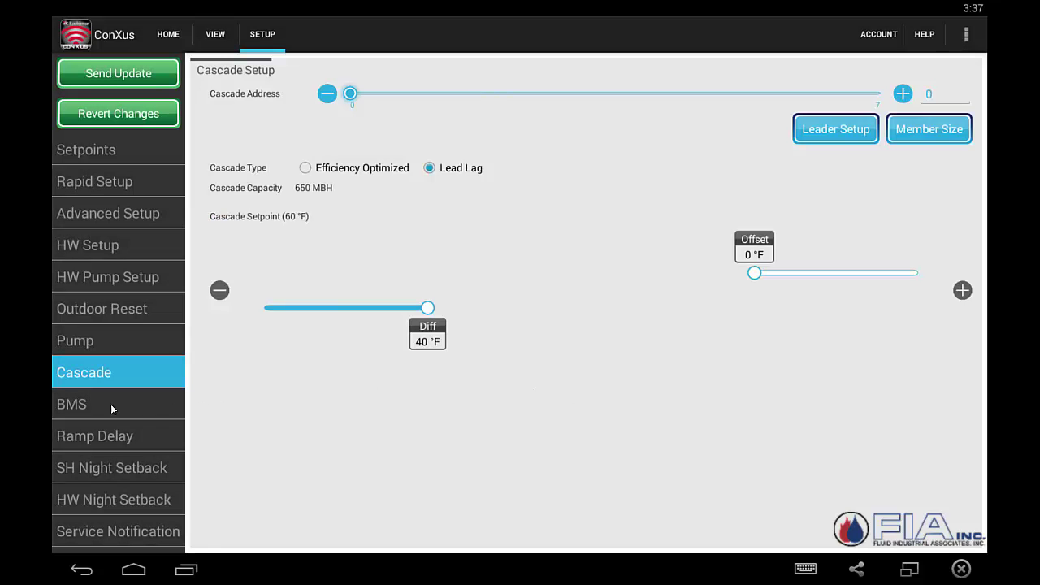
Step: Try BMS Active in Setpoint and Power modes, return it to Inactive, then show Ramp Delay
{"action": "left_click", "coordinate": [111, 406]}
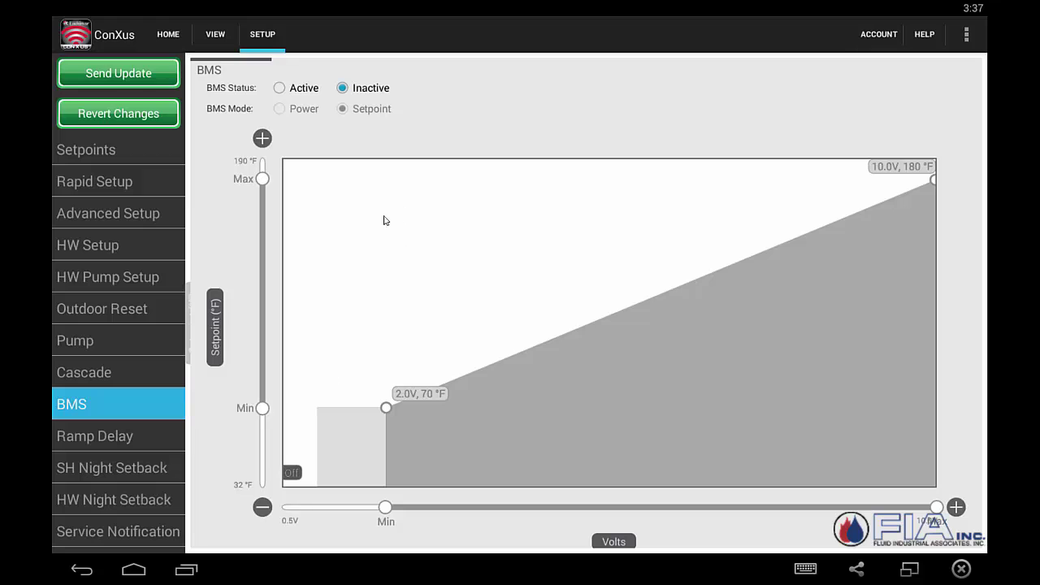
{"action": "scroll", "coordinate": [365, 279], "scroll_direction": "down", "scroll_amount": 4}
{"action": "scroll", "coordinate": [365, 280], "scroll_direction": "up", "scroll_amount": 4}
{"action": "left_click", "coordinate": [280, 89]}
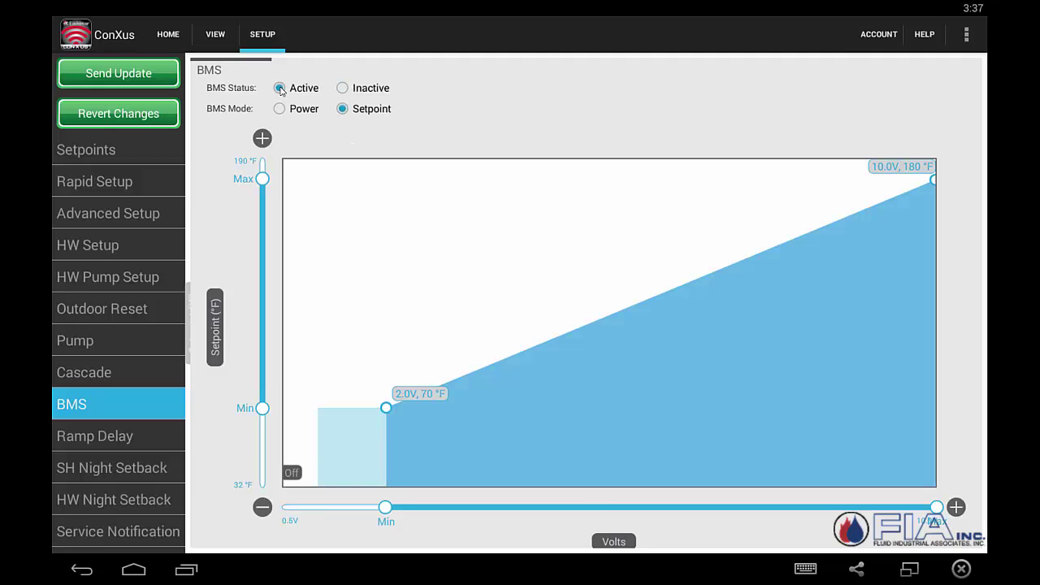
{"action": "left_click", "coordinate": [343, 111]}
{"action": "left_click", "coordinate": [280, 109]}
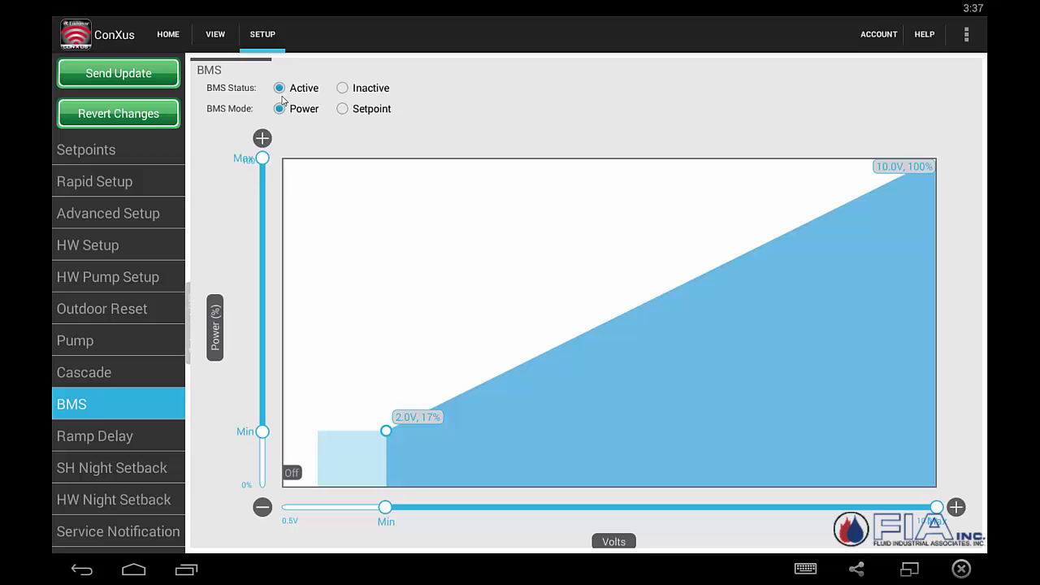
{"action": "left_click", "coordinate": [342, 89]}
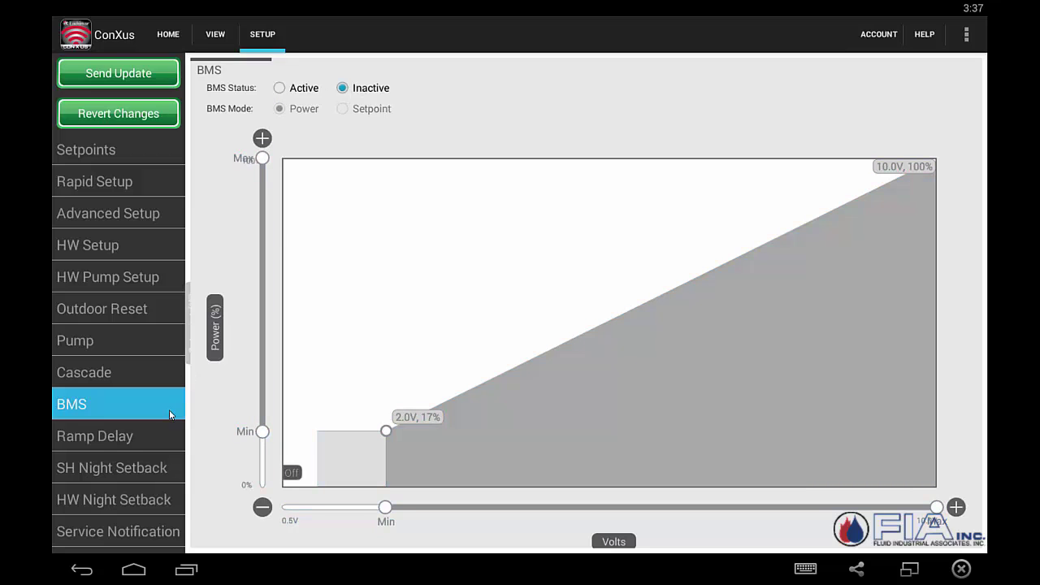
{"action": "left_click", "coordinate": [152, 429]}
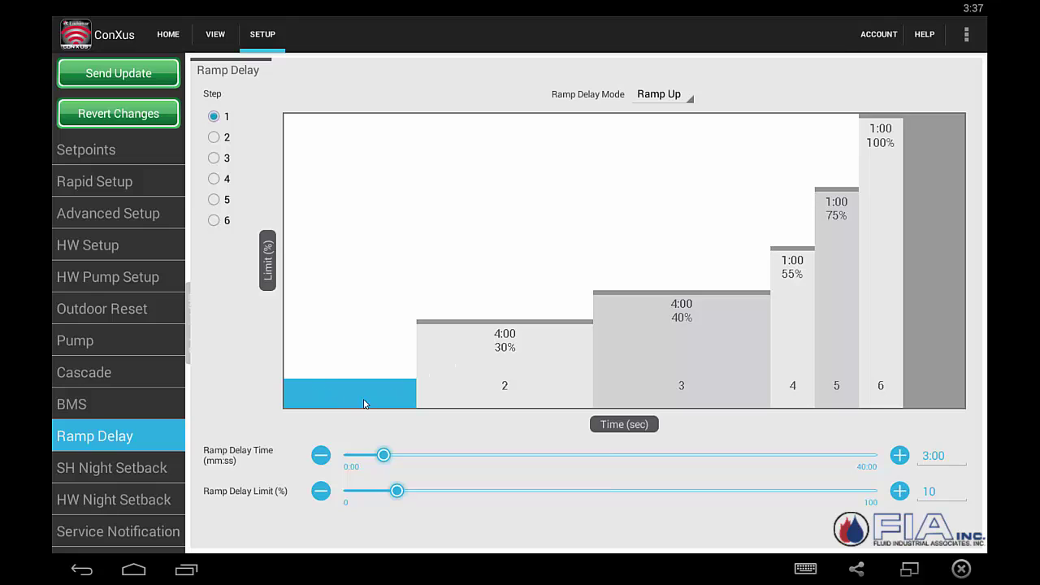
Step: View ramp delay steps 2 through 5, then show the SH Night Setback schedule
{"action": "left_click", "coordinate": [214, 137]}
{"action": "left_click", "coordinate": [213, 160]}
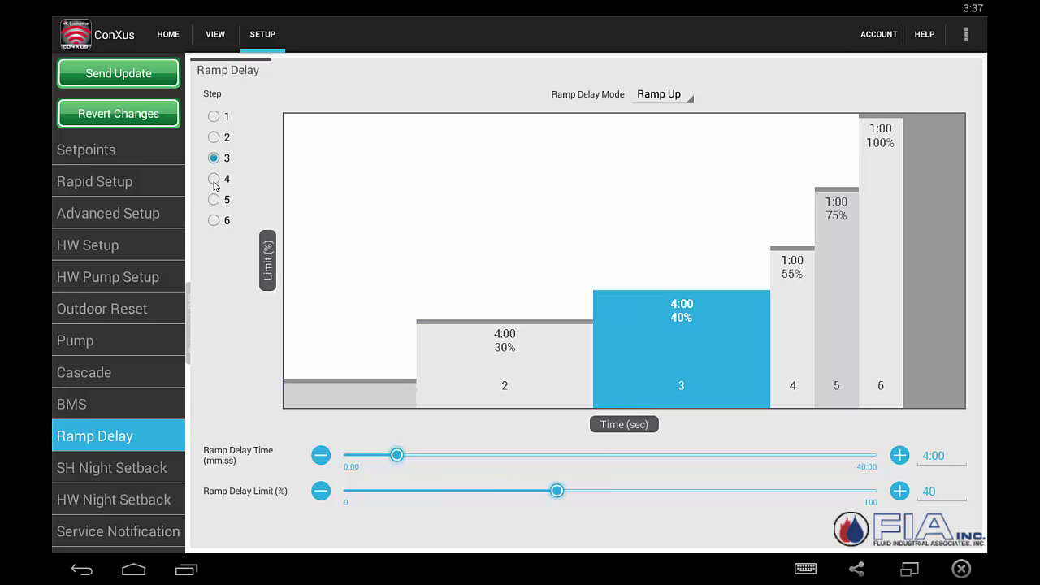
{"action": "left_click", "coordinate": [213, 179]}
{"action": "left_click", "coordinate": [214, 199]}
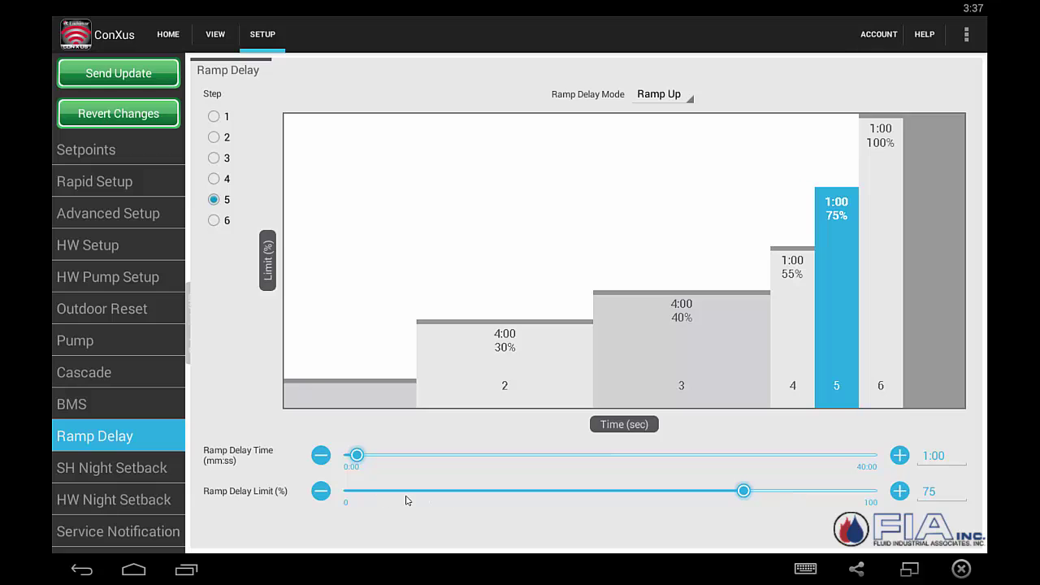
{"action": "left_click", "coordinate": [107, 470]}
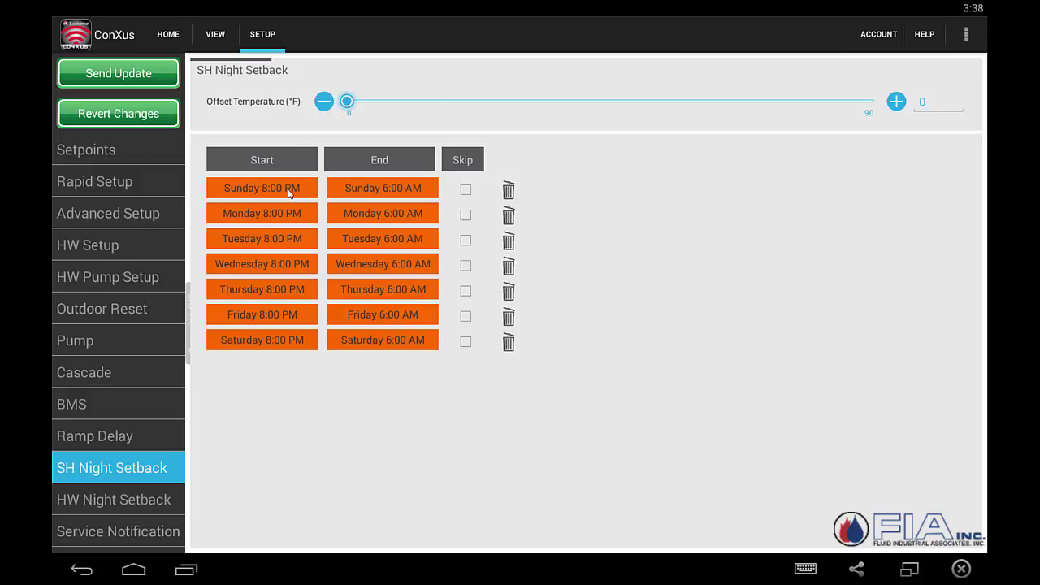
Step: View the HW Night Setback schedule, then the Service Notification thresholds (13 months, 8670 hours, 50000 cycles)
{"action": "left_click", "coordinate": [94, 498]}
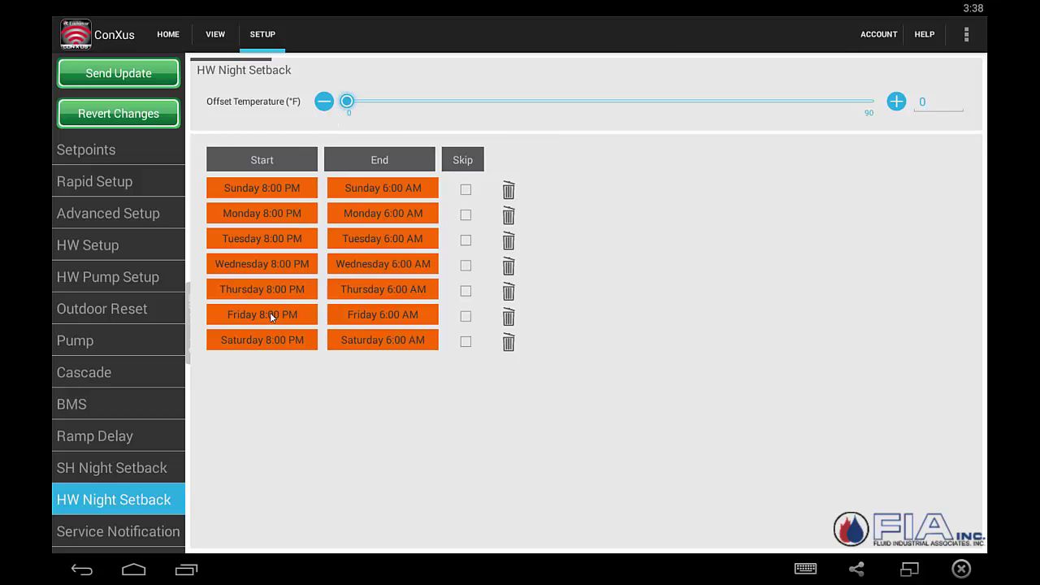
{"action": "left_click", "coordinate": [138, 533]}
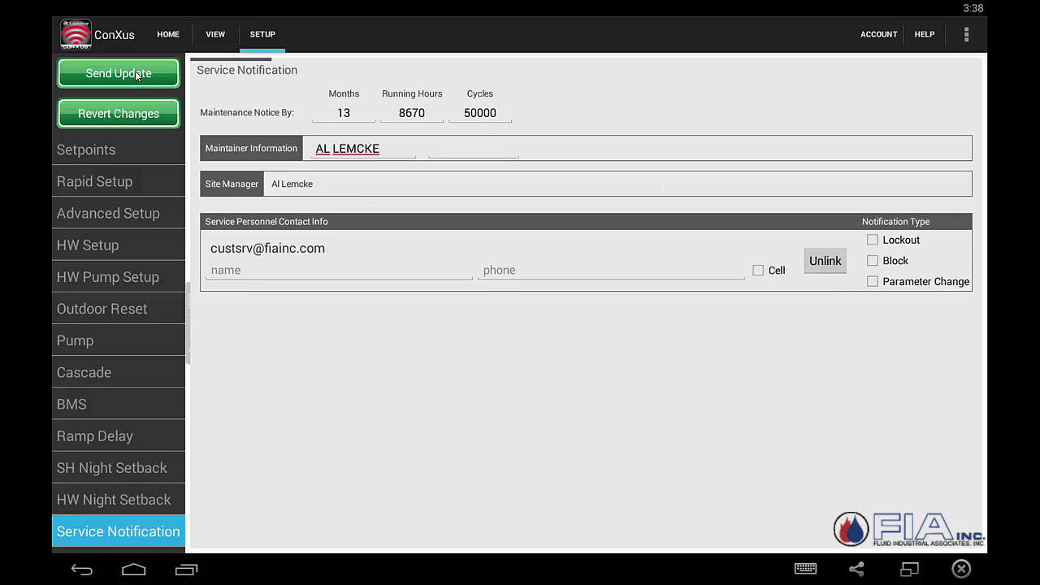
Step: Revert all unsent setting changes and return to the list of five registered boilers
{"action": "left_click", "coordinate": [126, 113]}
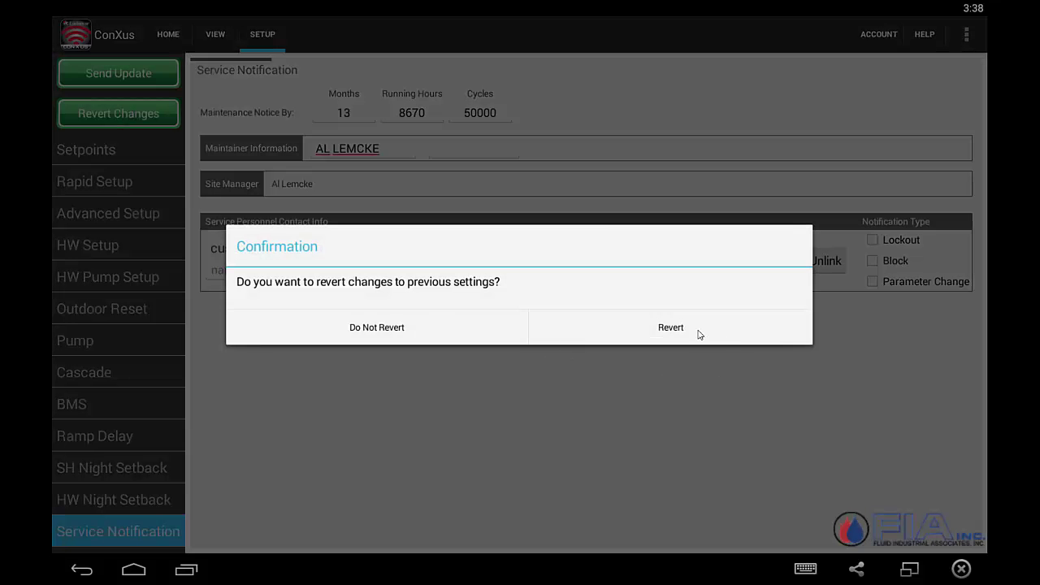
{"action": "left_click", "coordinate": [683, 330]}
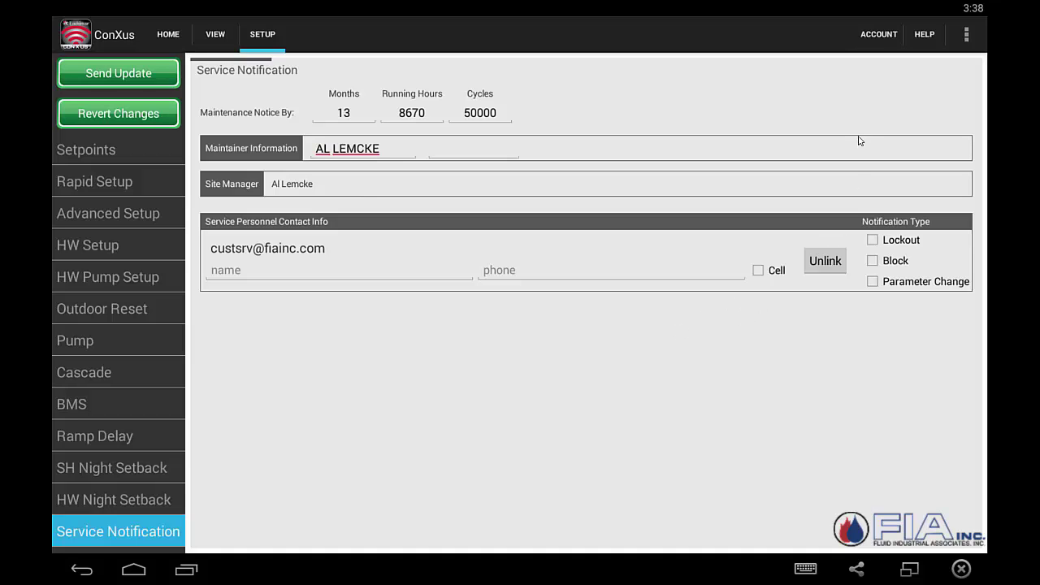
{"action": "left_click", "coordinate": [877, 35]}
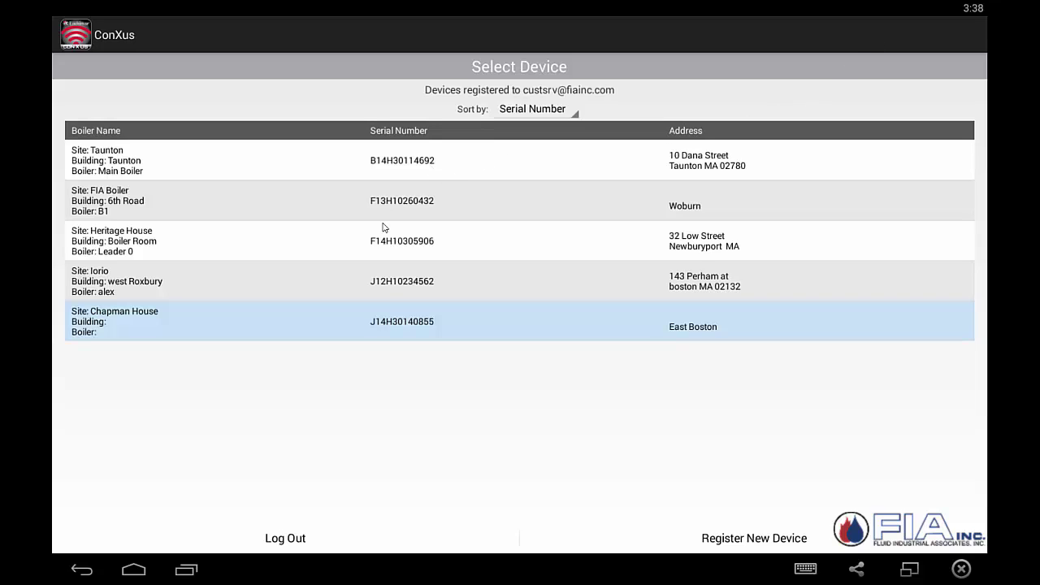
Step: Start a new device registration from the Select Device screen
{"action": "left_click", "coordinate": [762, 540]}
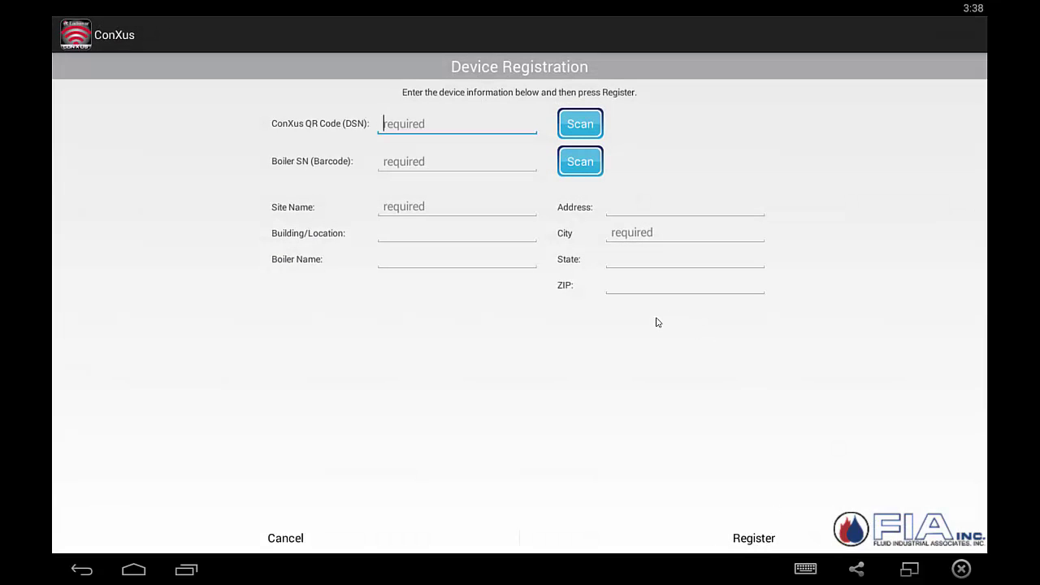